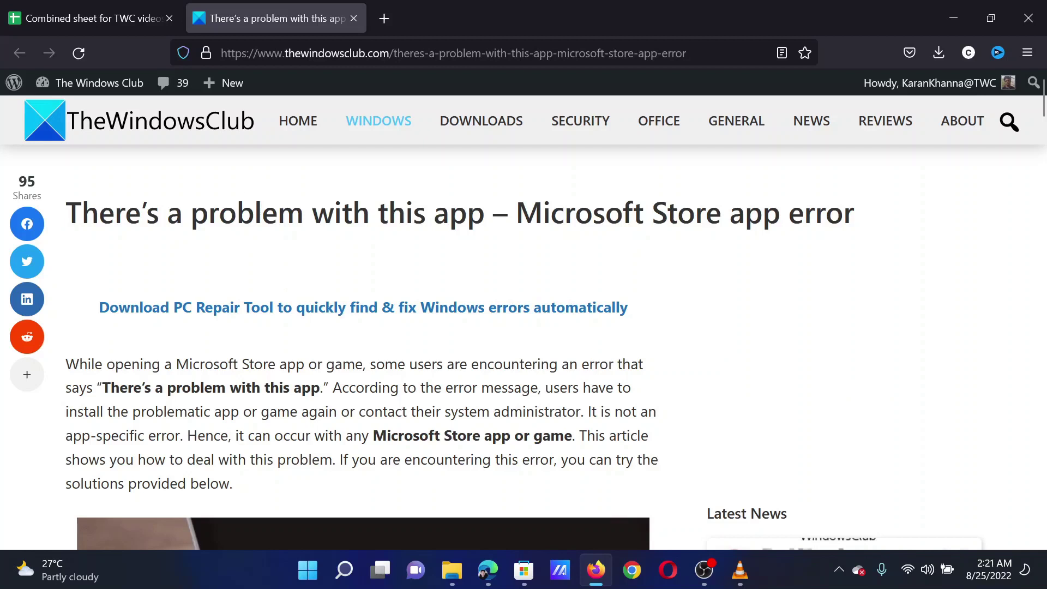
Step: Highlight the article title, then the first of the five suggested fixes for the Store error
{"action": "left_click_drag", "start_coordinate": [81, 214], "coordinate": [467, 215]}
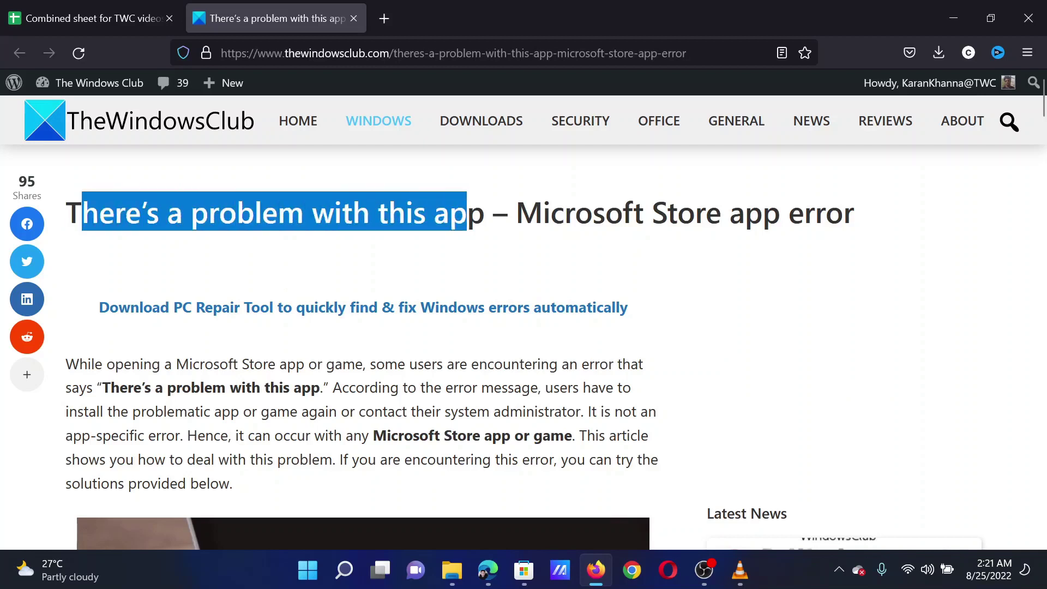
{"action": "left_click", "coordinate": [447, 239]}
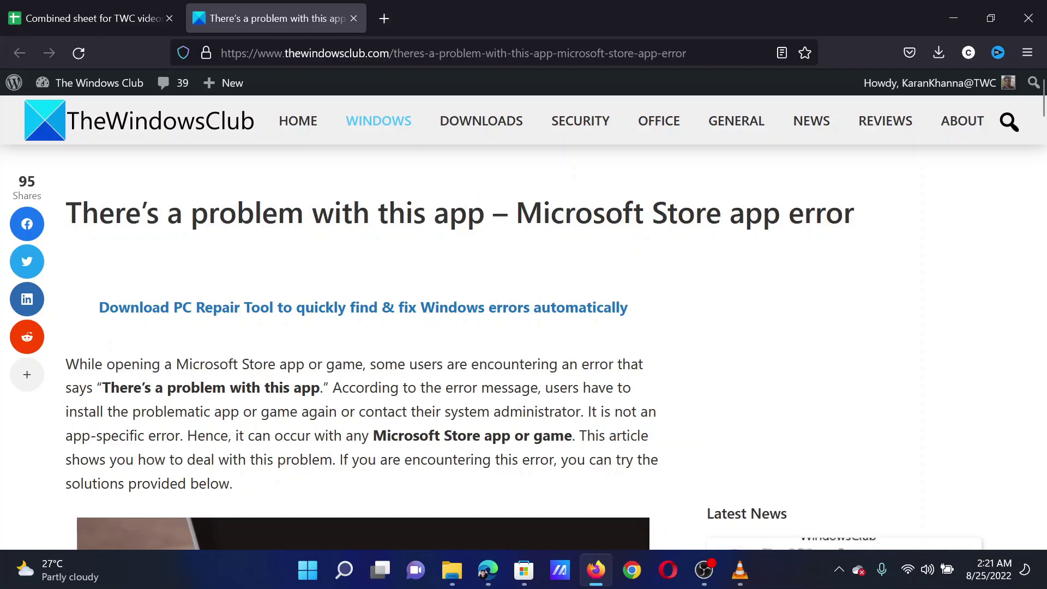
{"action": "scroll", "coordinate": [396, 400], "scroll_direction": "down", "scroll_amount": 5}
{"action": "scroll", "coordinate": [397, 401], "scroll_direction": "down", "scroll_amount": 5}
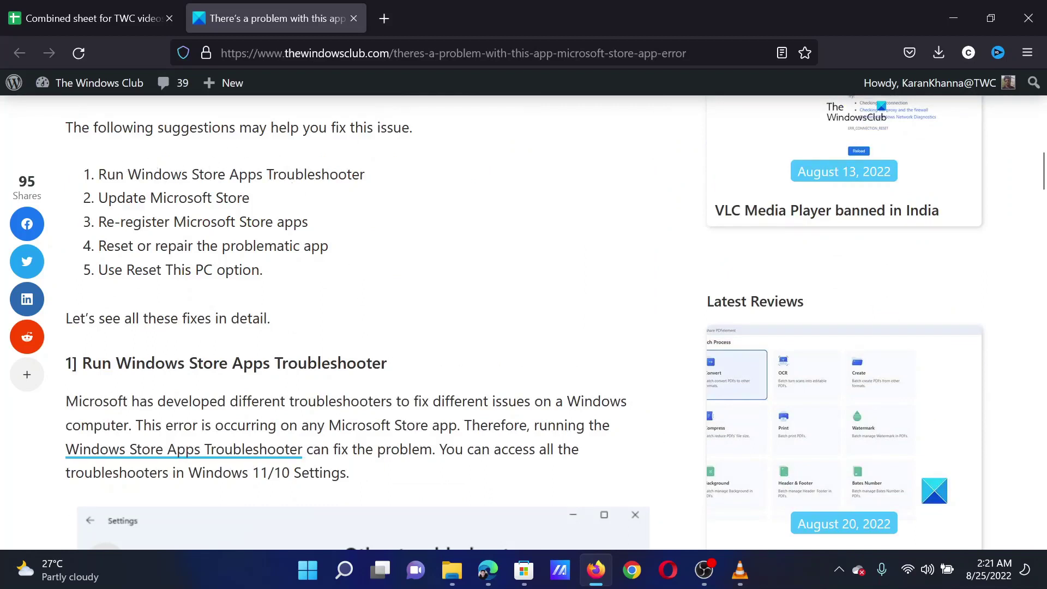
{"action": "left_click_drag", "start_coordinate": [98, 173], "coordinate": [360, 175]}
Step: Reach Windows Store Apps under System > Troubleshoot > Other troubleshooters in Settings, then close Settings
{"action": "right_click", "coordinate": [307, 569]}
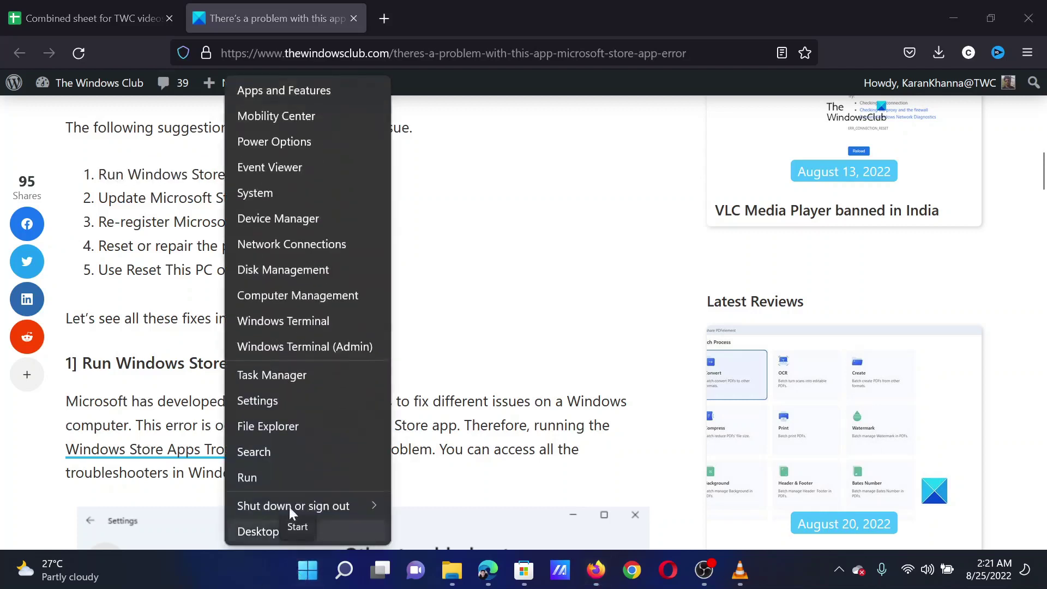
{"action": "left_click", "coordinate": [288, 399]}
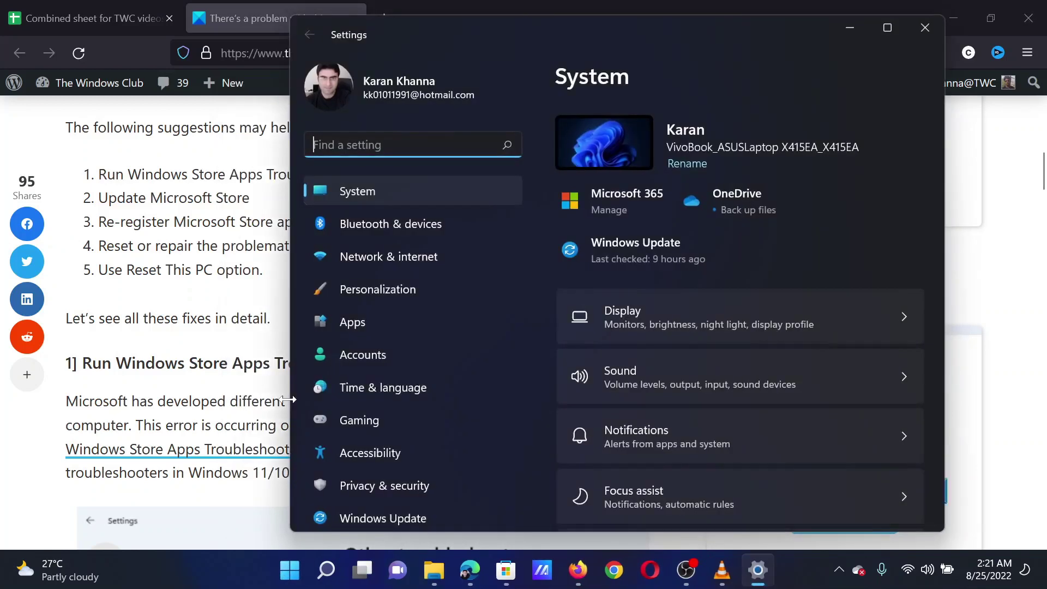
{"action": "left_click", "coordinate": [362, 194]}
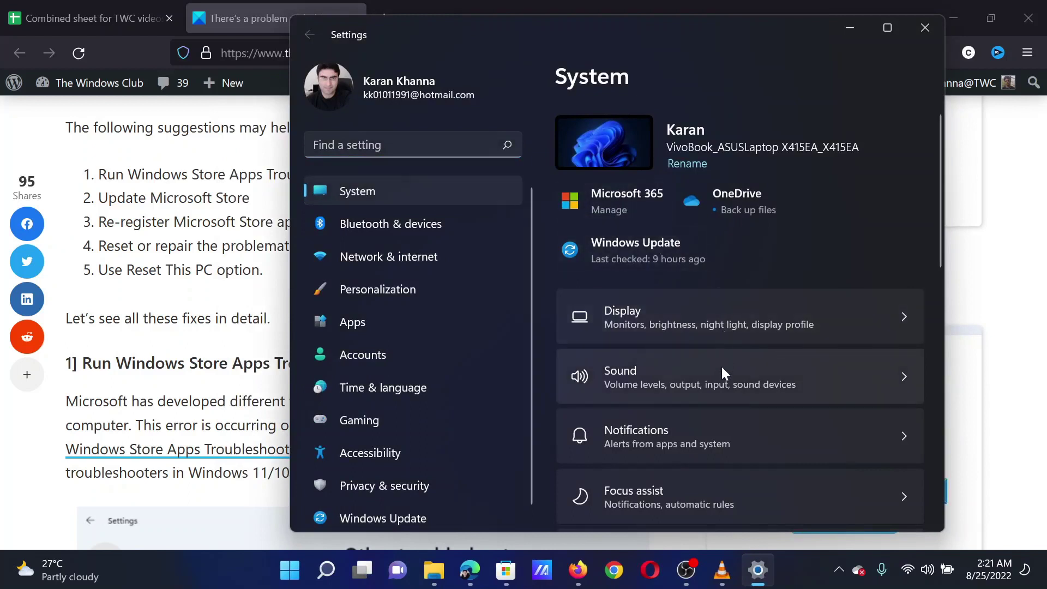
{"action": "scroll", "coordinate": [718, 455], "scroll_direction": "down", "scroll_amount": 3}
{"action": "scroll", "coordinate": [718, 456], "scroll_direction": "down", "scroll_amount": 2}
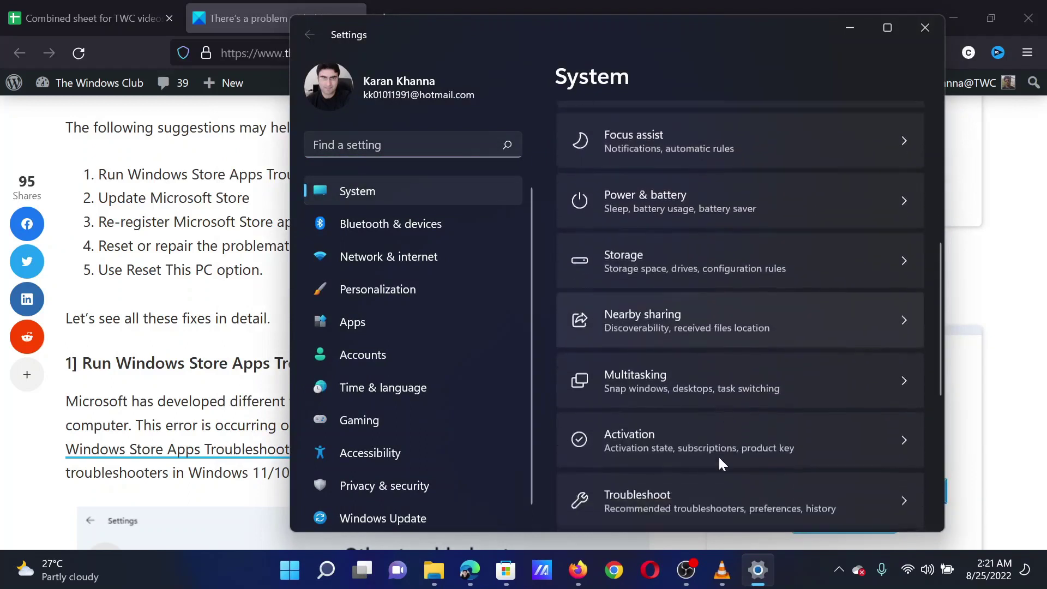
{"action": "left_click", "coordinate": [718, 468]}
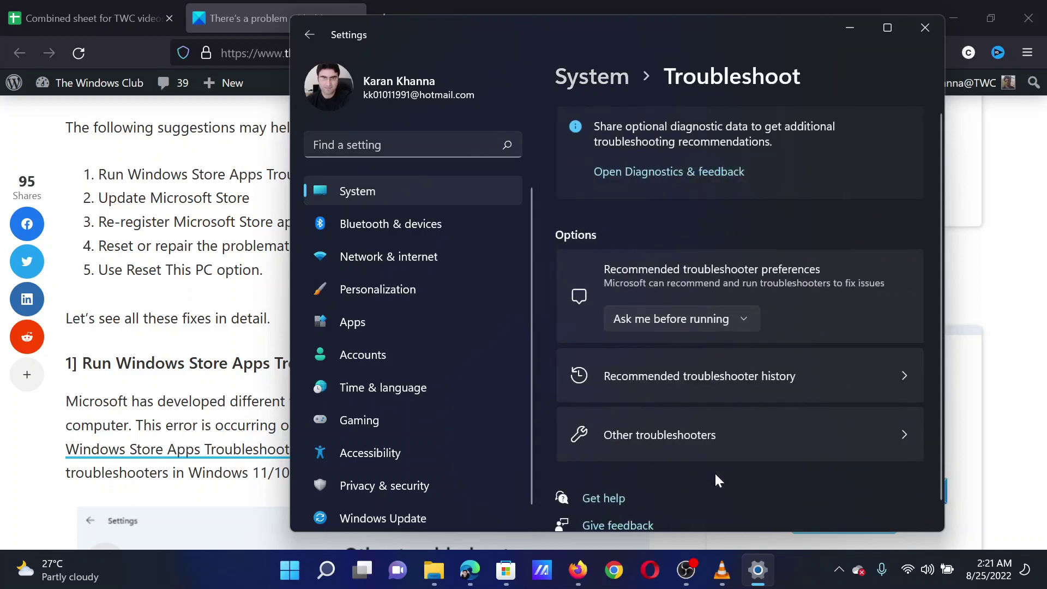
{"action": "left_click", "coordinate": [718, 434]}
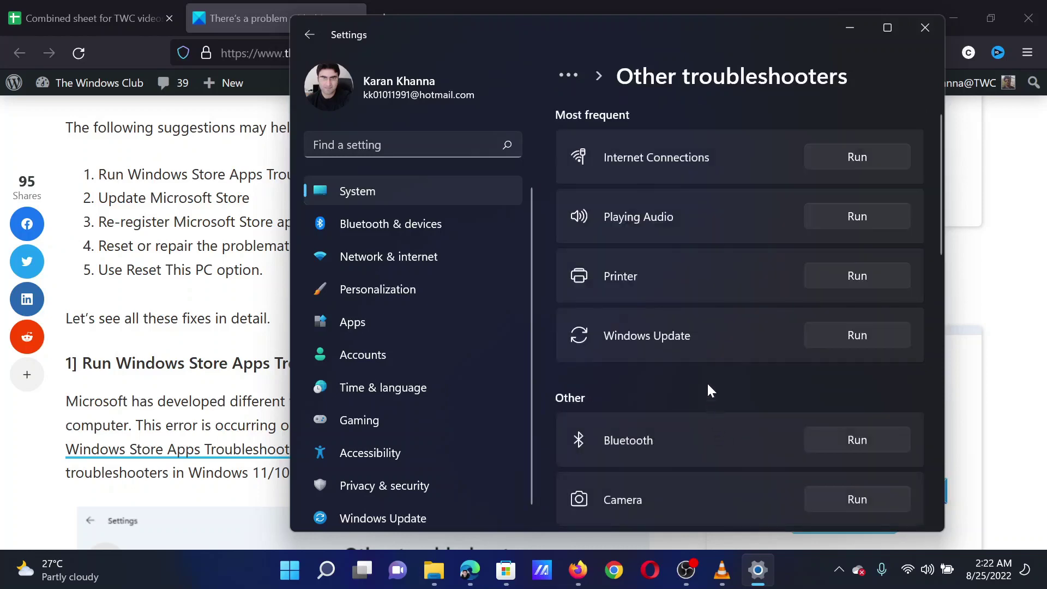
{"action": "scroll", "coordinate": [708, 390], "scroll_direction": "down", "scroll_amount": 3}
{"action": "scroll", "coordinate": [708, 390], "scroll_direction": "up", "scroll_amount": 2}
{"action": "scroll", "coordinate": [708, 389], "scroll_direction": "down", "scroll_amount": 3}
{"action": "scroll", "coordinate": [708, 390], "scroll_direction": "down", "scroll_amount": 4}
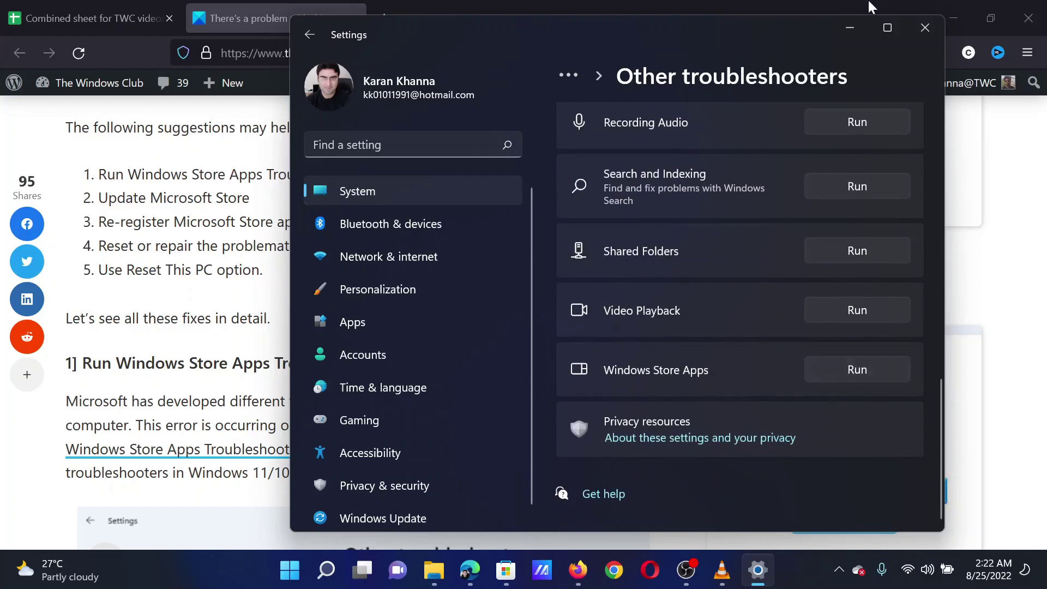
{"action": "left_click", "coordinate": [914, 40]}
{"action": "left_click_drag", "start_coordinate": [108, 197], "coordinate": [243, 198]}
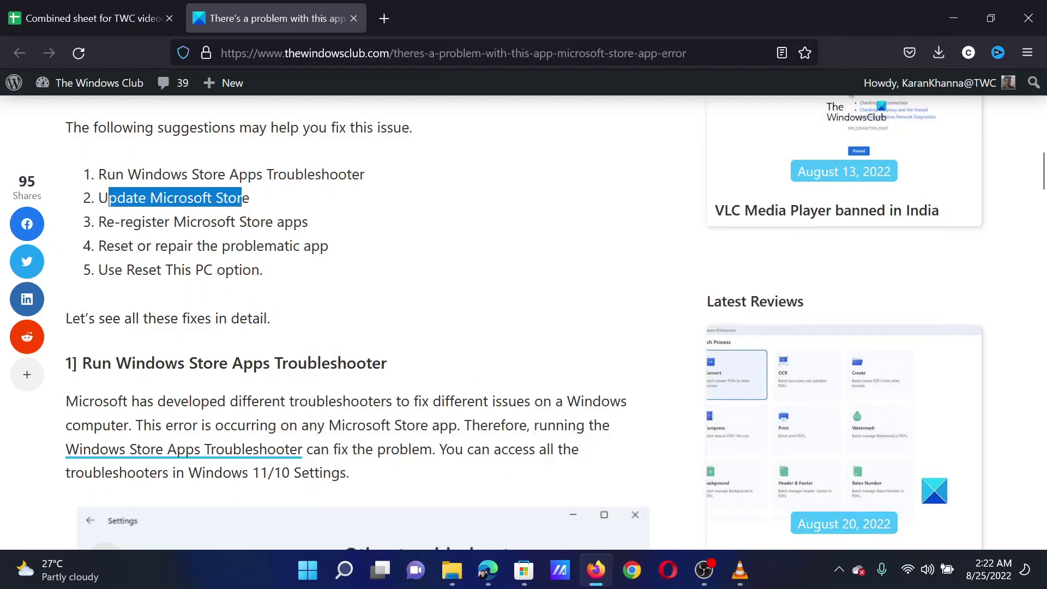
{"action": "left_click", "coordinate": [376, 210]}
{"action": "left_click", "coordinate": [524, 570]}
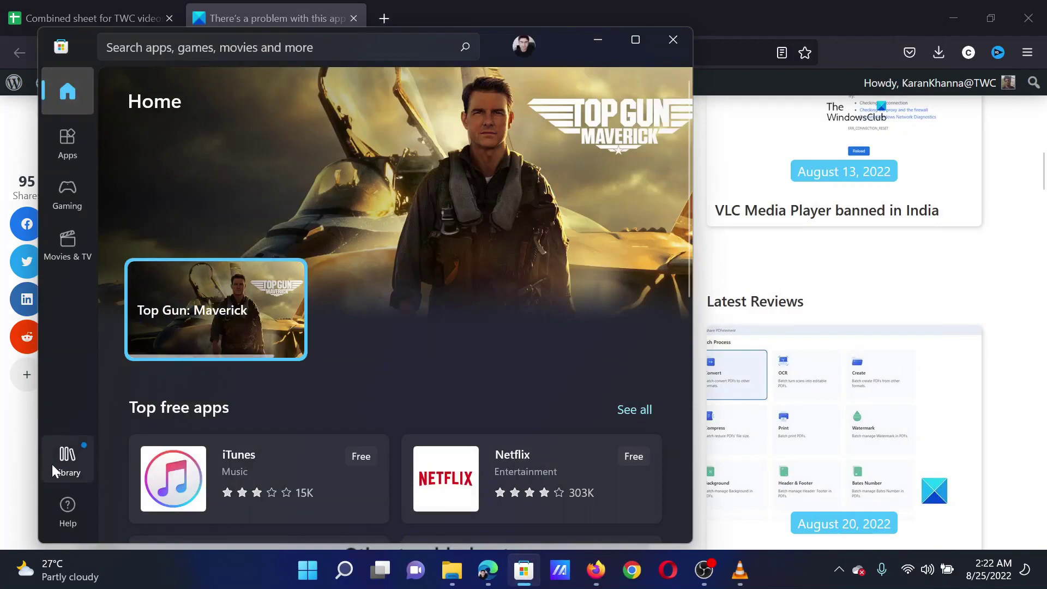
{"action": "left_click", "coordinate": [51, 463]}
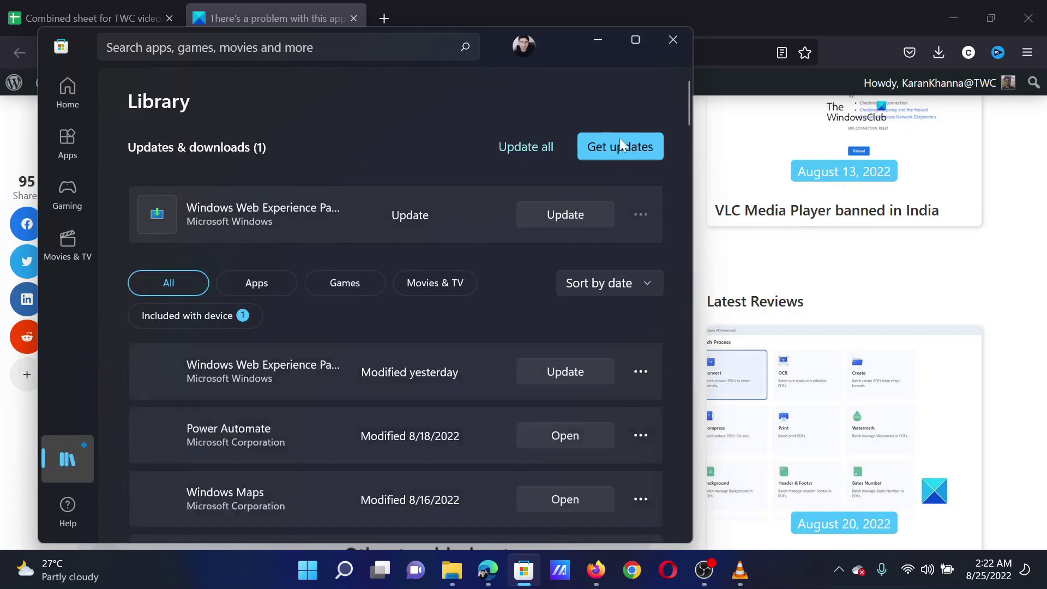
{"action": "left_click", "coordinate": [665, 44]}
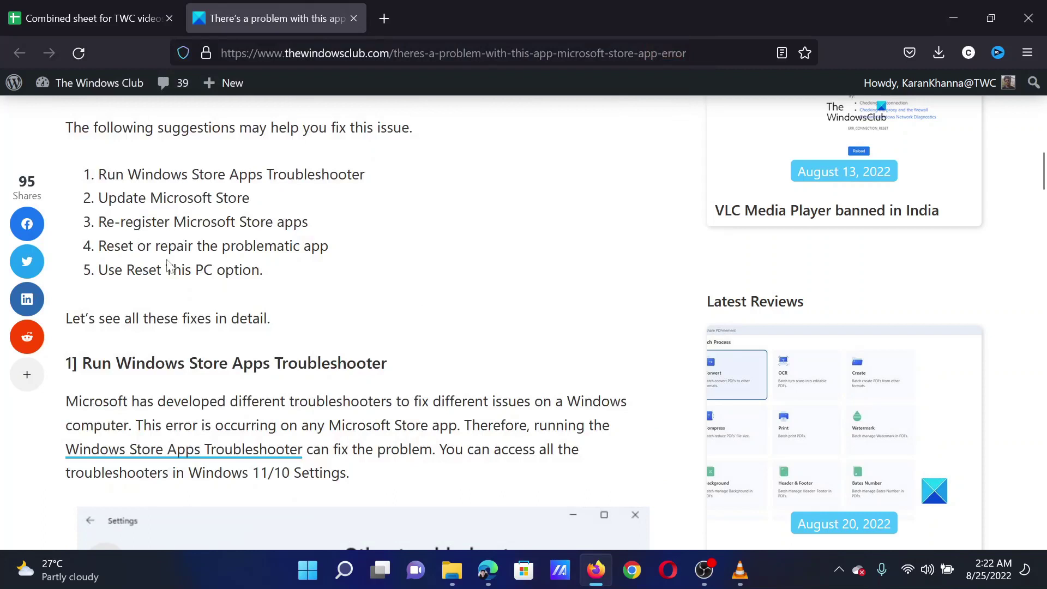
Step: Highlight the fourth suggested fix, then back at the top highlight the Microsoft Store error title
{"action": "left_click_drag", "start_coordinate": [106, 246], "coordinate": [310, 247]}
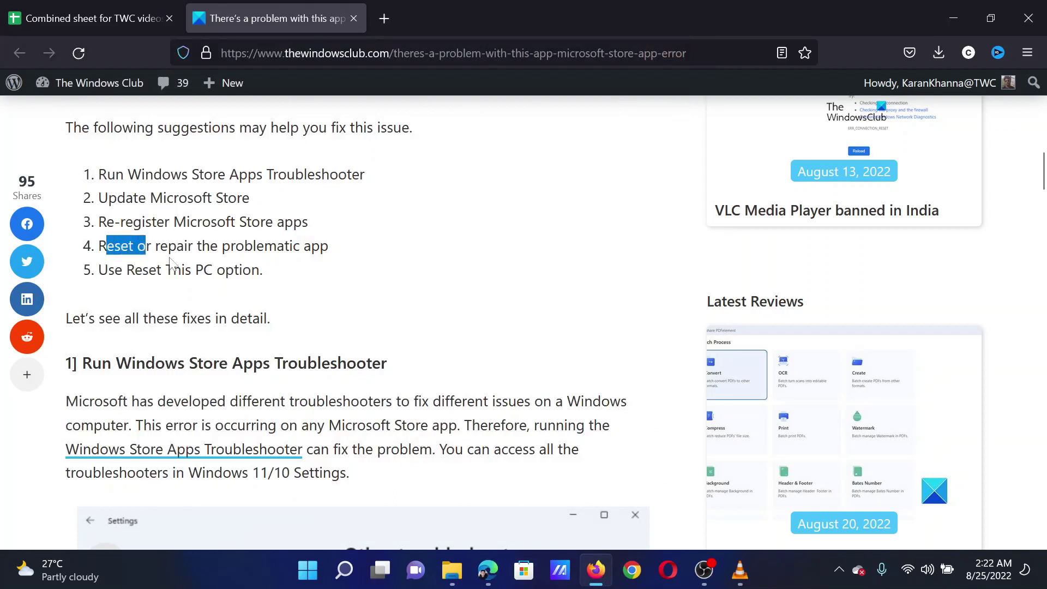
{"action": "left_click", "coordinate": [344, 289]}
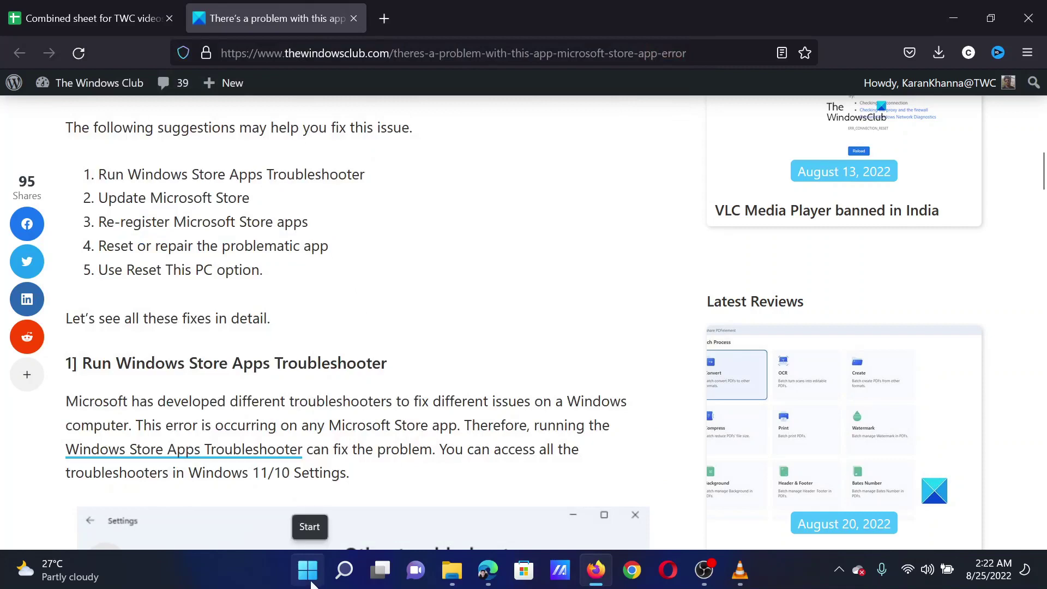
{"action": "scroll", "coordinate": [321, 378], "scroll_direction": "down", "scroll_amount": 1}
{"action": "scroll", "coordinate": [321, 378], "scroll_direction": "down", "scroll_amount": 4}
{"action": "scroll", "coordinate": [321, 377], "scroll_direction": "down", "scroll_amount": 5}
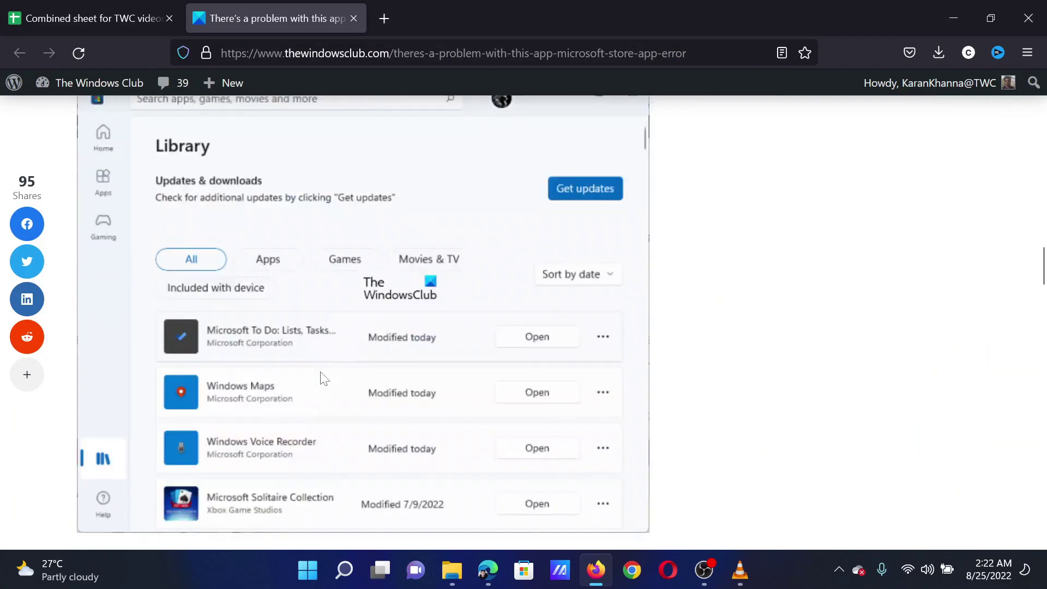
{"action": "scroll", "coordinate": [322, 378], "scroll_direction": "down", "scroll_amount": 5}
{"action": "scroll", "coordinate": [227, 304], "scroll_direction": "down", "scroll_amount": 1}
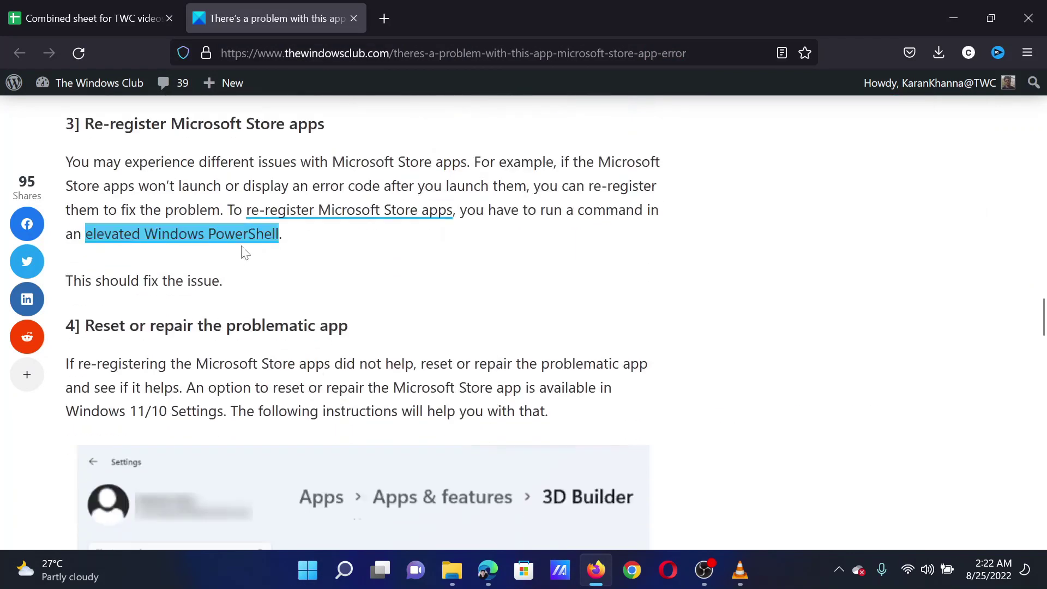
{"action": "left_click_drag", "start_coordinate": [1042, 324], "coordinate": [1042, 90]}
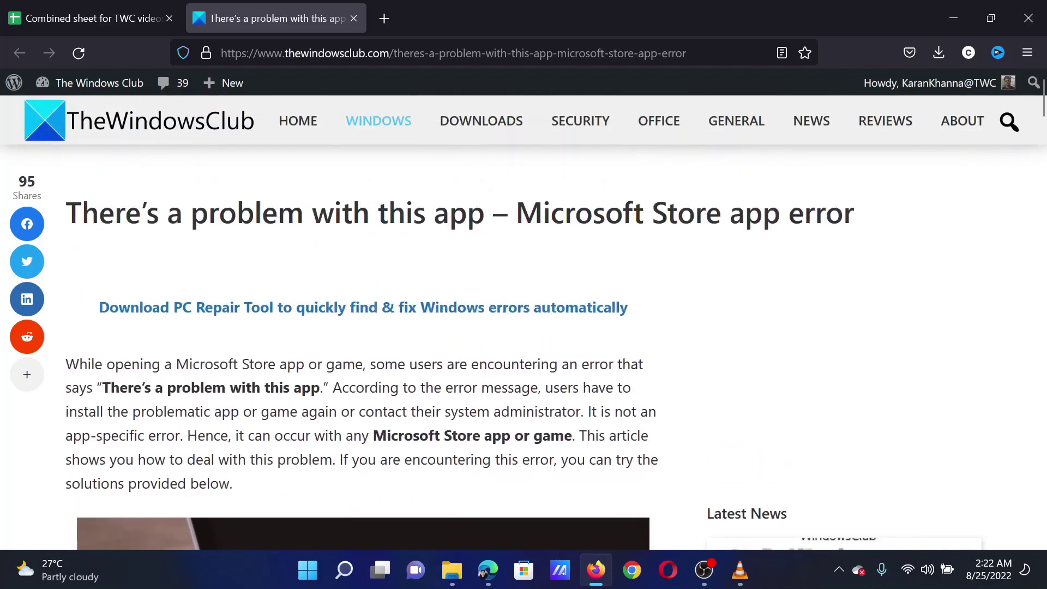
{"action": "left_click_drag", "start_coordinate": [80, 212], "coordinate": [450, 213]}
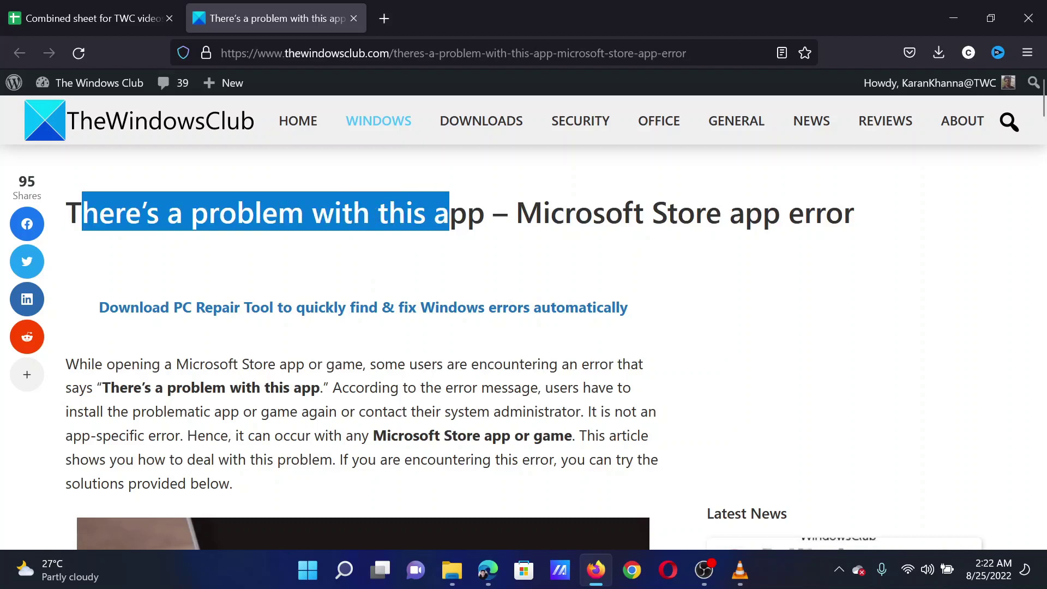